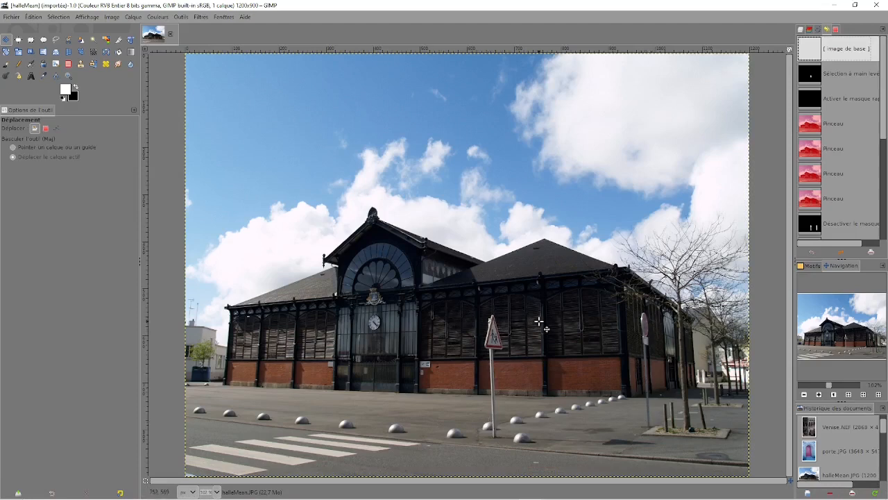
Activate the Heal tool and bring up the layers list of the halleMean image.
{"action": "key", "text": "h"}
{"action": "key", "text": "ctrl+l"}
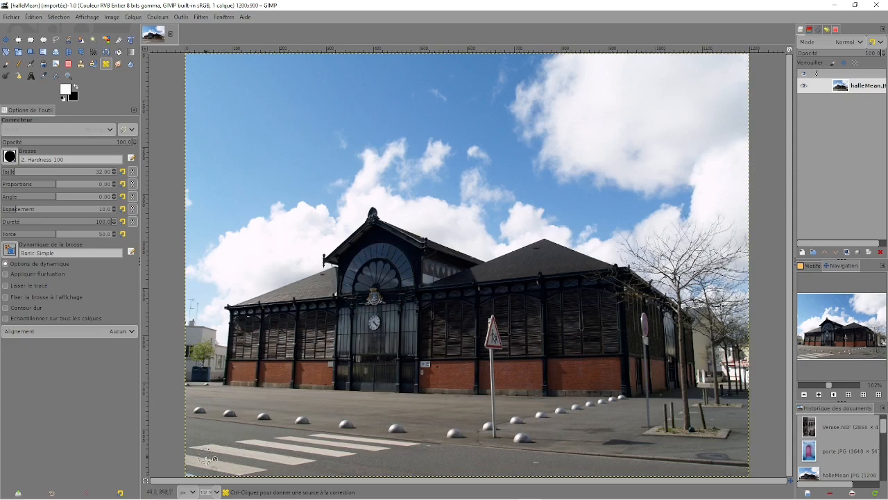
Switch to Firefox and download resynth_win_32_64.zip from the MediaFire page, saving it in the Téléchargements folder.
{"action": "mouse_move", "coordinate": [191, 497]}
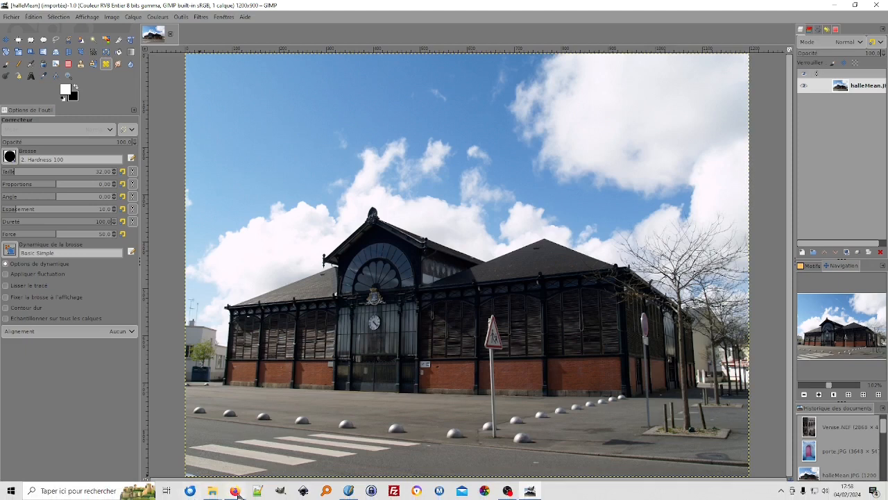
{"action": "mouse_move", "coordinate": [236, 491]}
{"action": "left_click", "coordinate": [282, 467]}
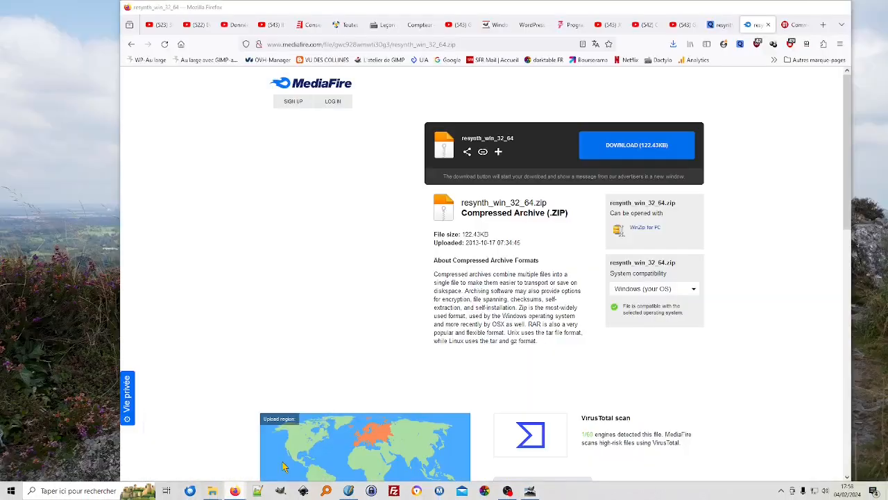
{"action": "left_click", "coordinate": [625, 147]}
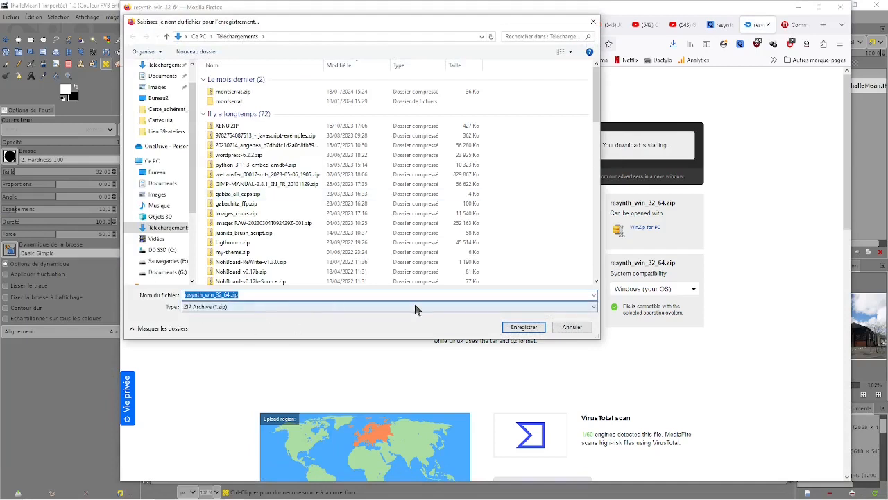
{"action": "left_click", "coordinate": [522, 328]}
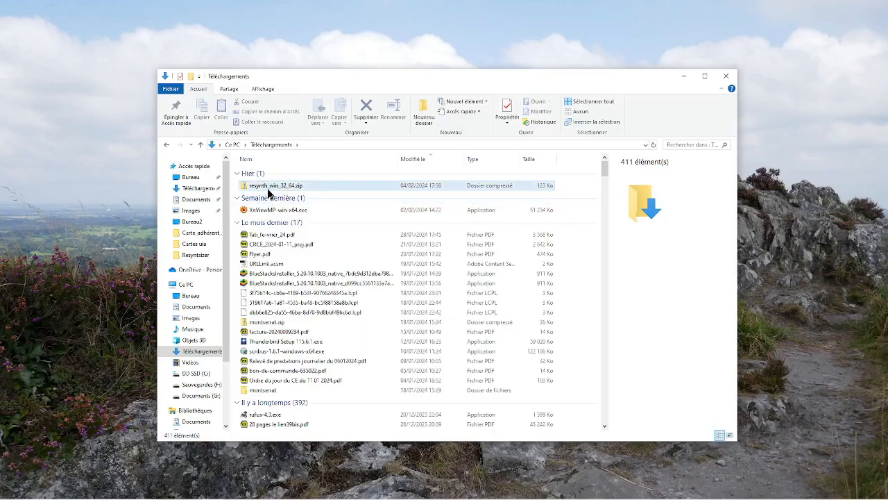
Extract resynth_win_32_64.zip to the proposed destination in Téléchargements and open the extracted folder.
{"action": "left_click", "coordinate": [245, 189]}
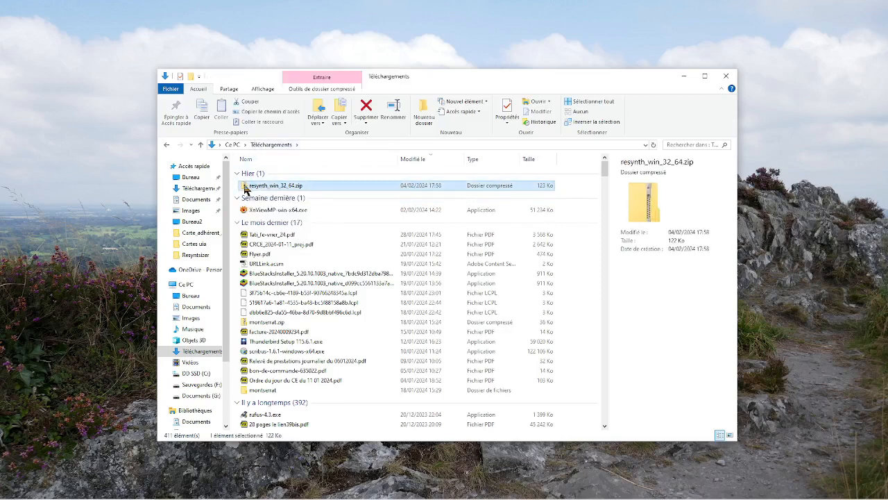
{"action": "right_click", "coordinate": [245, 189]}
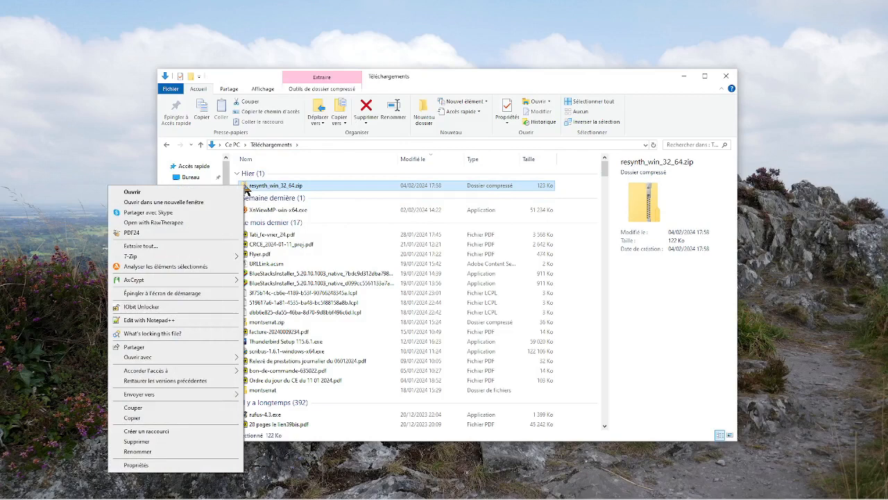
{"action": "left_click", "coordinate": [141, 246]}
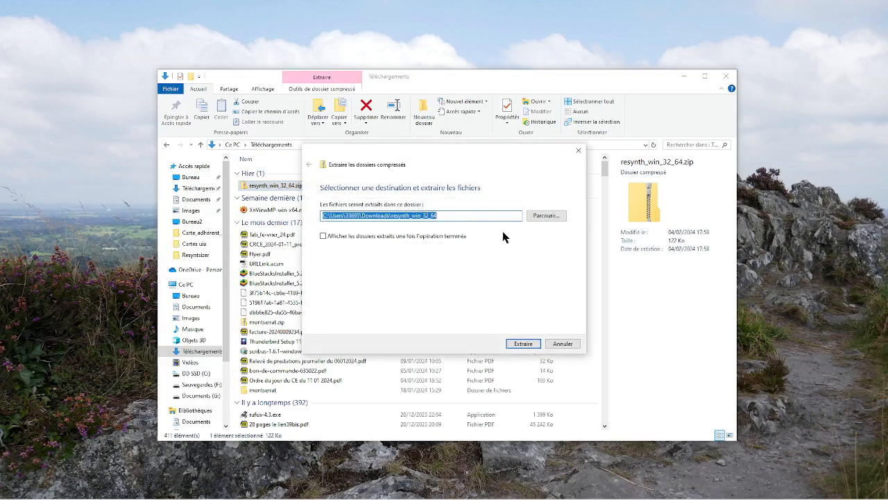
{"action": "left_click", "coordinate": [514, 344]}
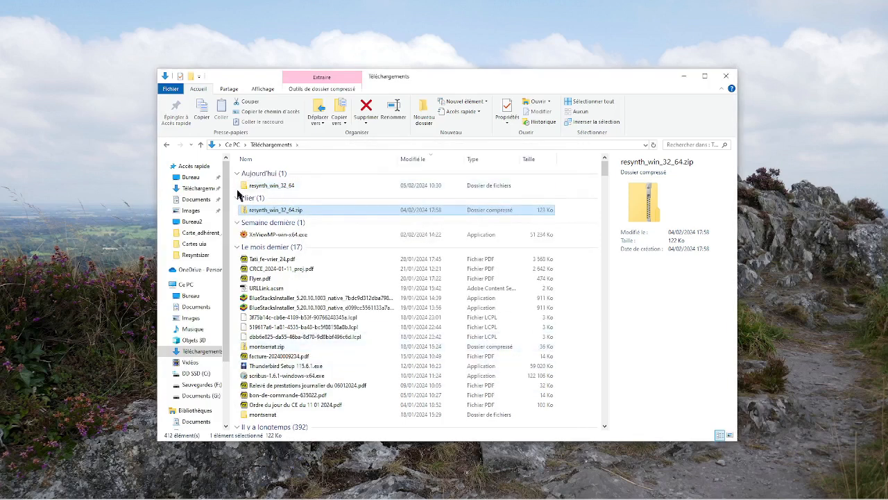
{"action": "double_click", "coordinate": [244, 186]}
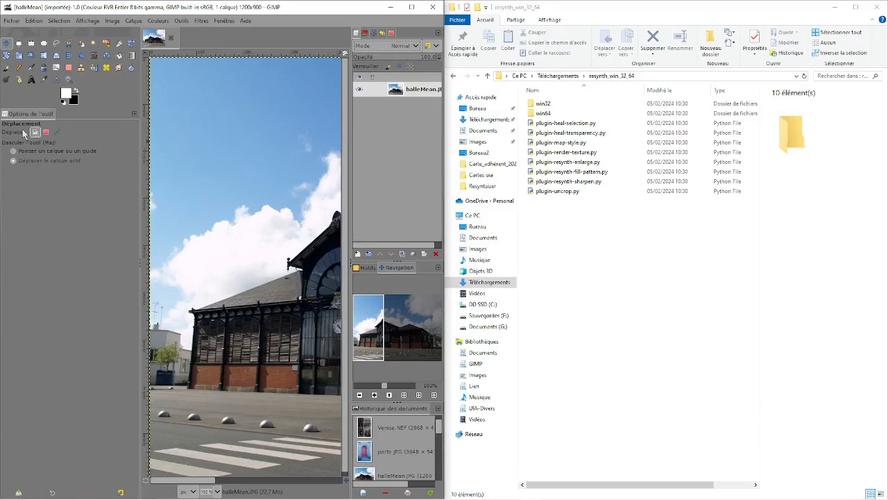
Switch to GIMP and display the plug-in folders (Greffons) under Dossiers in the preferences.
{"action": "left_click", "coordinate": [34, 21]}
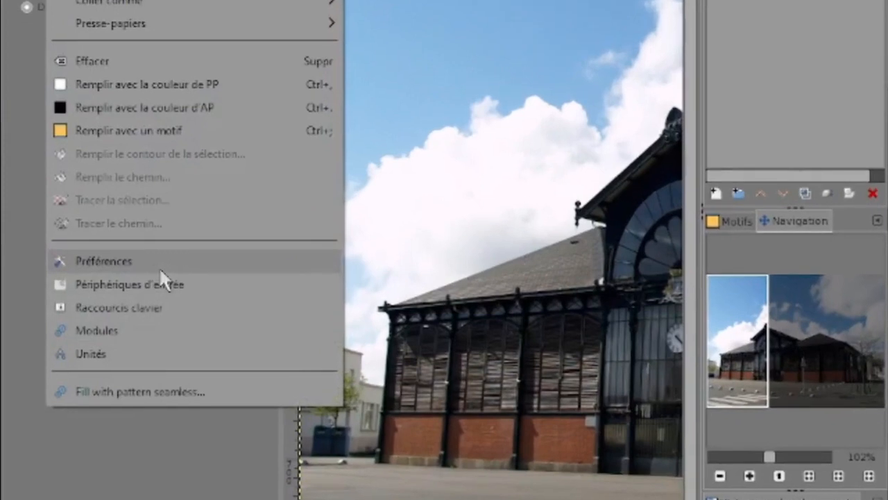
{"action": "left_click", "coordinate": [158, 266]}
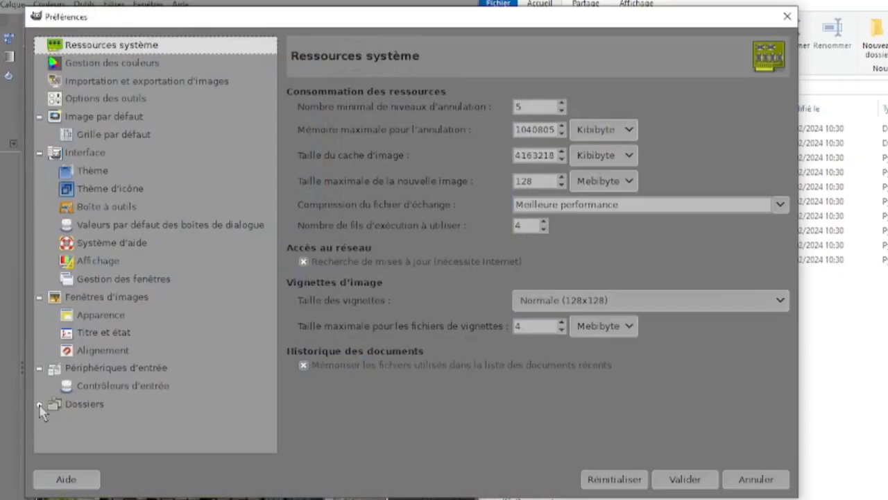
{"action": "left_click", "coordinate": [40, 404]}
{"action": "scroll", "coordinate": [168, 378], "scroll_direction": "down", "scroll_amount": 5}
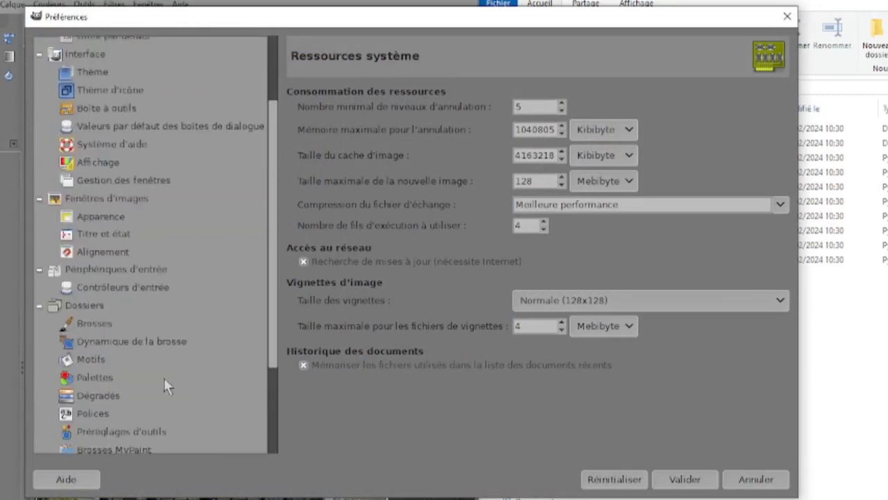
{"action": "left_click", "coordinate": [85, 368]}
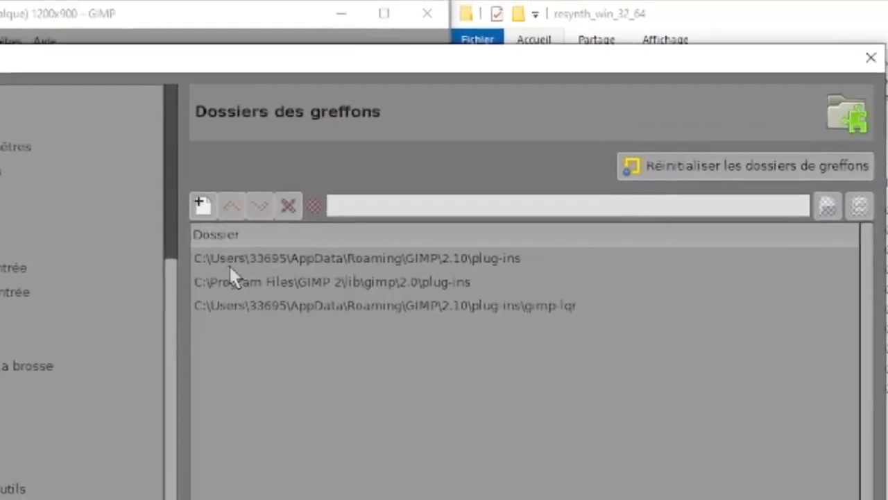
Locate the user's AppData\Roaming\GIMP\2.10\plug-ins folder in the file manager and open it.
{"action": "left_click", "coordinate": [368, 263]}
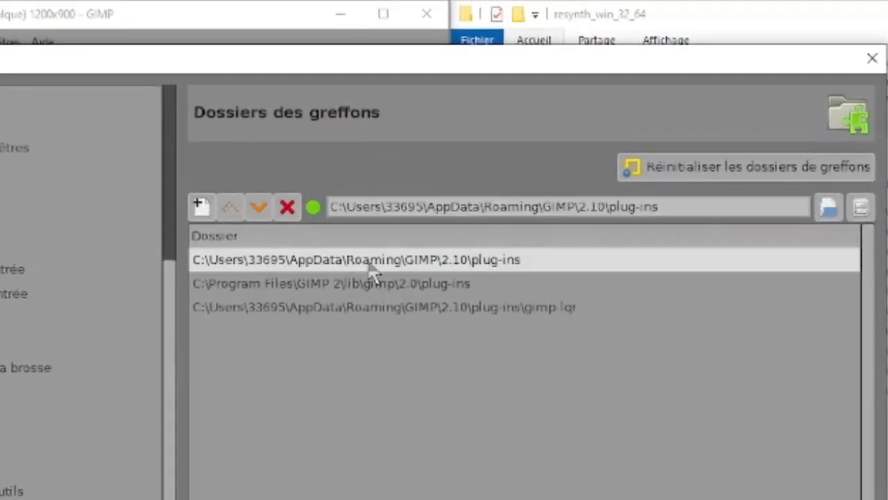
{"action": "left_click", "coordinate": [862, 208]}
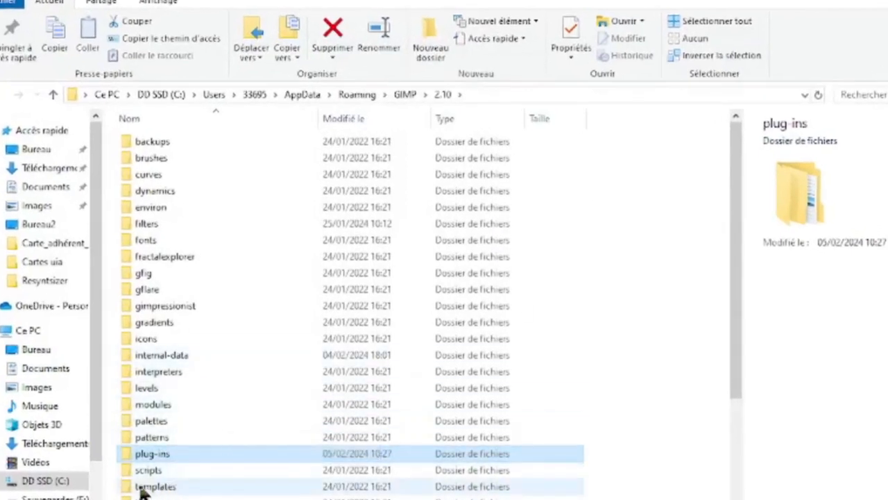
{"action": "double_click", "coordinate": [124, 453]}
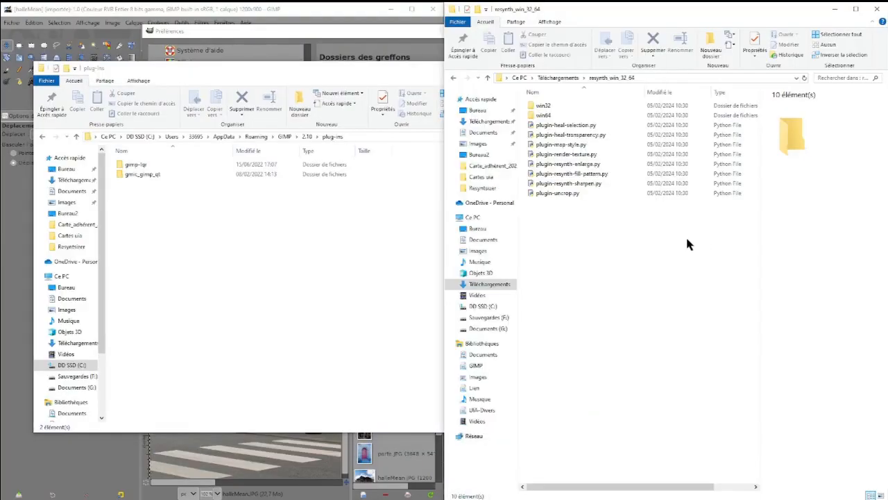
Move all the Python plug-in files, from plugin-heal-selection.py to plugin-uncrop.py, from resynth_win_32_64 into the plug-ins folder.
{"action": "left_click", "coordinate": [535, 126]}
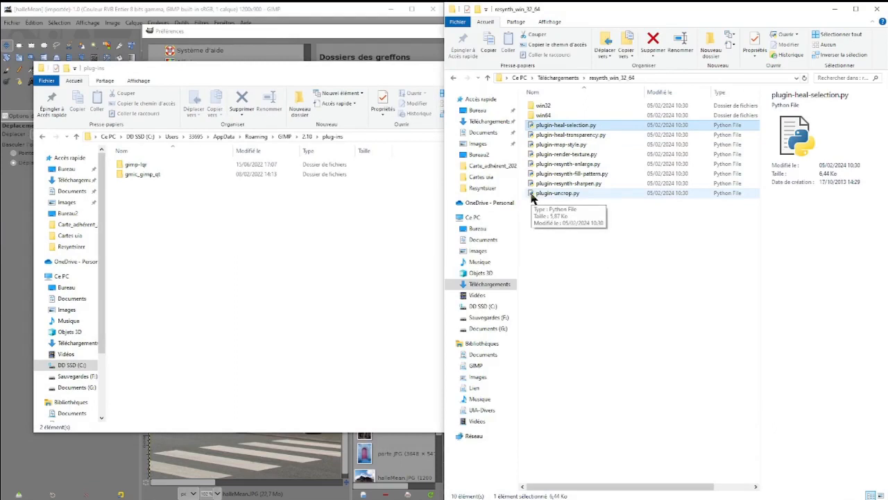
{"action": "left_click", "coordinate": [533, 196], "text": "shift"}
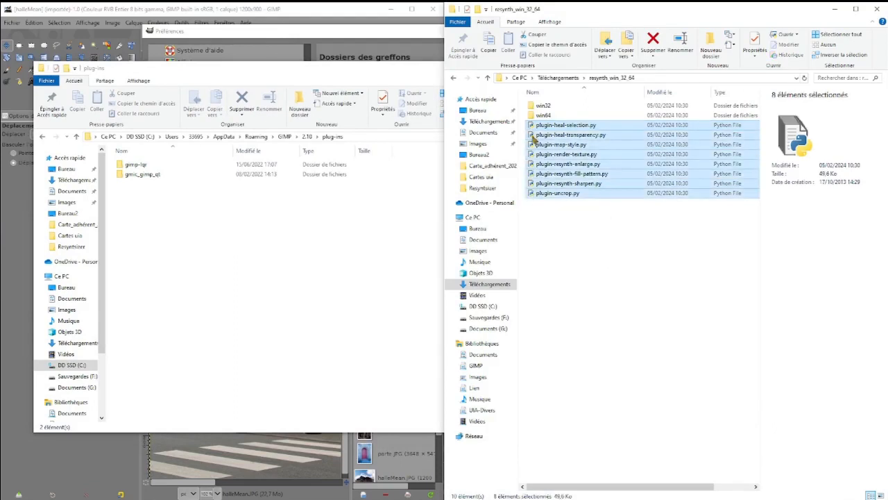
{"action": "left_click_drag", "start_coordinate": [536, 132], "coordinate": [236, 245]}
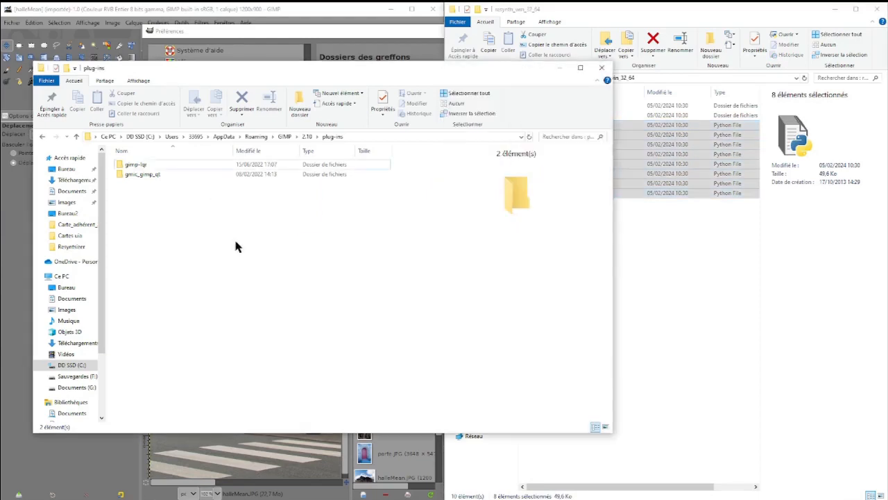
Move resynthesizer.exe and resynthesizer-gui.exe from the win64 folder into the GIMP plug-ins folder.
{"action": "left_click", "coordinate": [686, 268]}
{"action": "left_click_drag", "start_coordinate": [521, 67], "coordinate": [480, 177]}
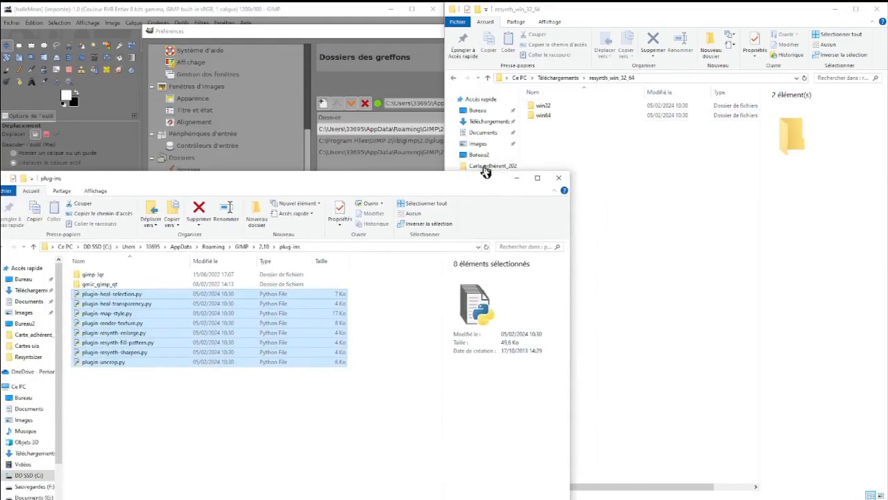
{"action": "double_click", "coordinate": [531, 117]}
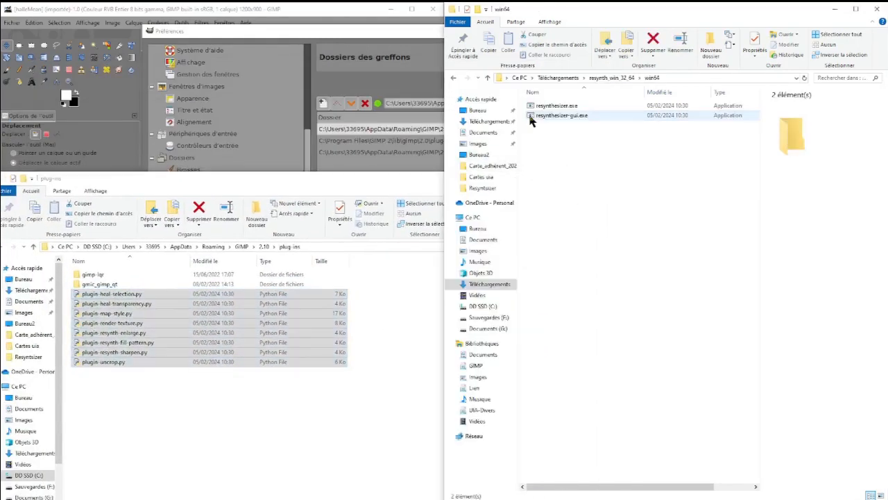
{"action": "left_click", "coordinate": [533, 108]}
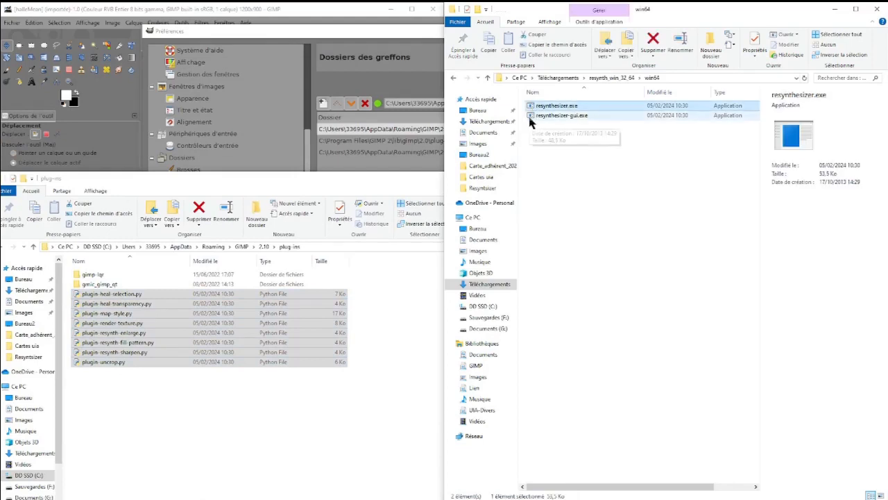
{"action": "left_click", "coordinate": [531, 117], "text": "shift"}
{"action": "left_click_drag", "start_coordinate": [532, 117], "coordinate": [235, 417]}
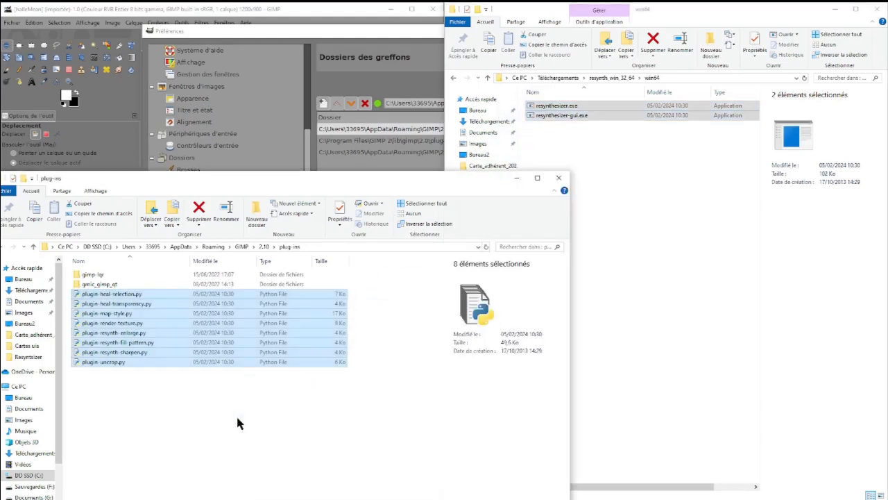
Close both folder windows and confirm the GIMP preferences.
{"action": "left_click", "coordinate": [559, 179]}
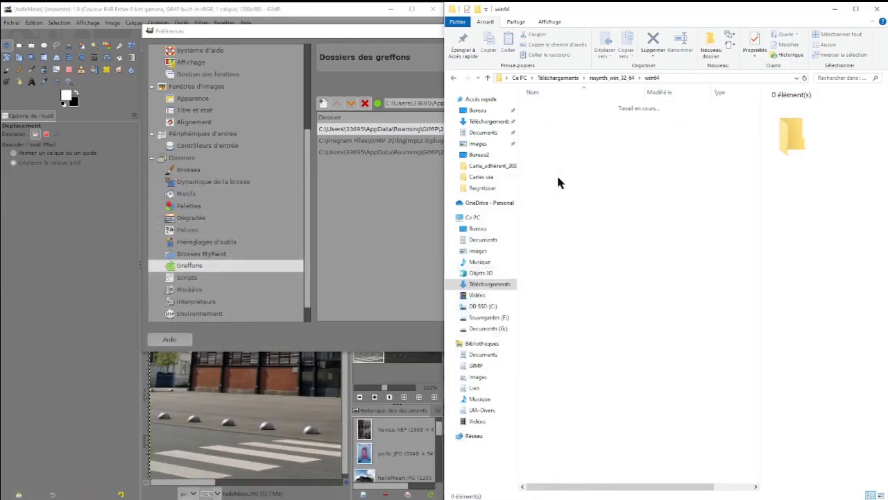
{"action": "left_click", "coordinate": [877, 9]}
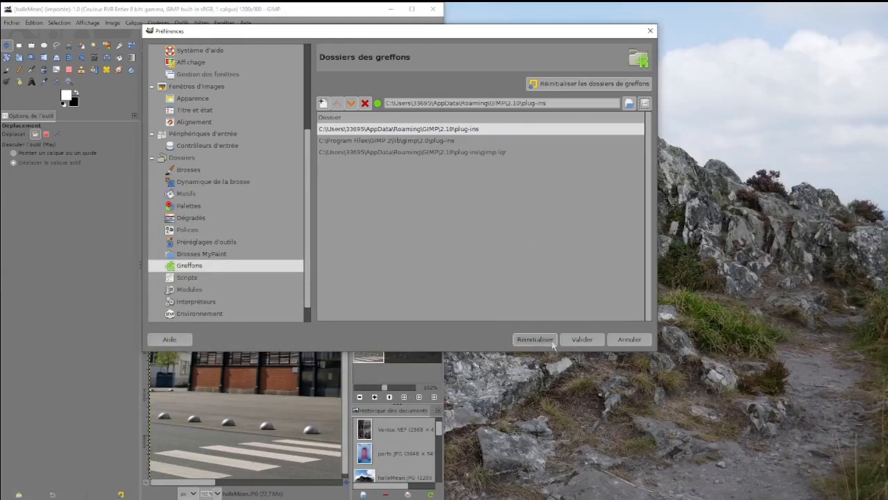
{"action": "left_click", "coordinate": [582, 339]}
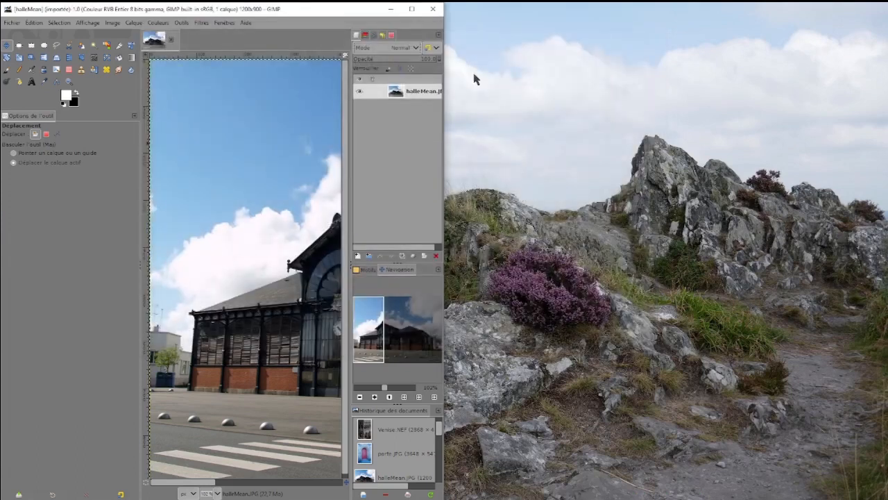
Restart GIMP and look in the Amélioration filters for the newly installed plug-in.
{"action": "left_click", "coordinate": [433, 11]}
{"action": "left_click", "coordinate": [304, 491]}
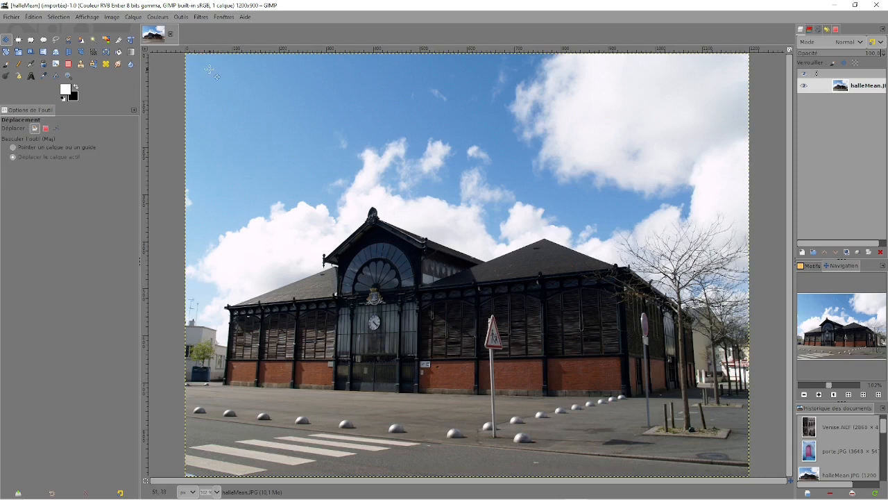
{"action": "left_click", "coordinate": [204, 20]}
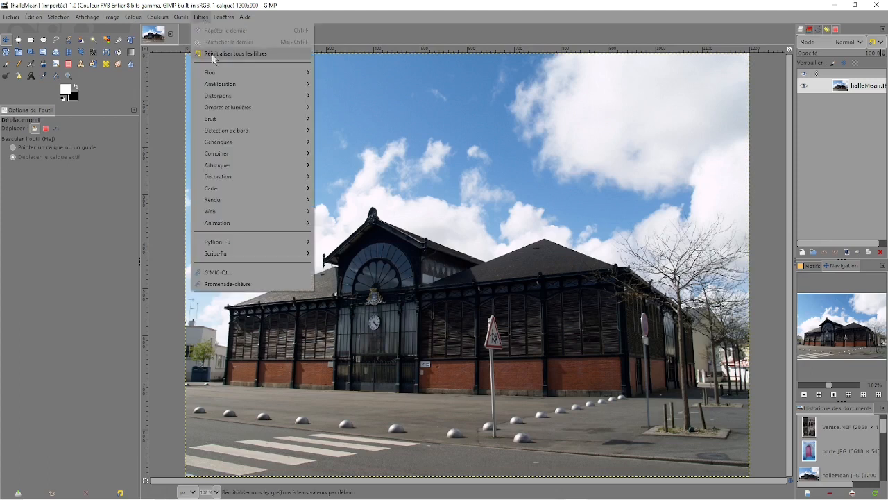
{"action": "mouse_move", "coordinate": [219, 85]}
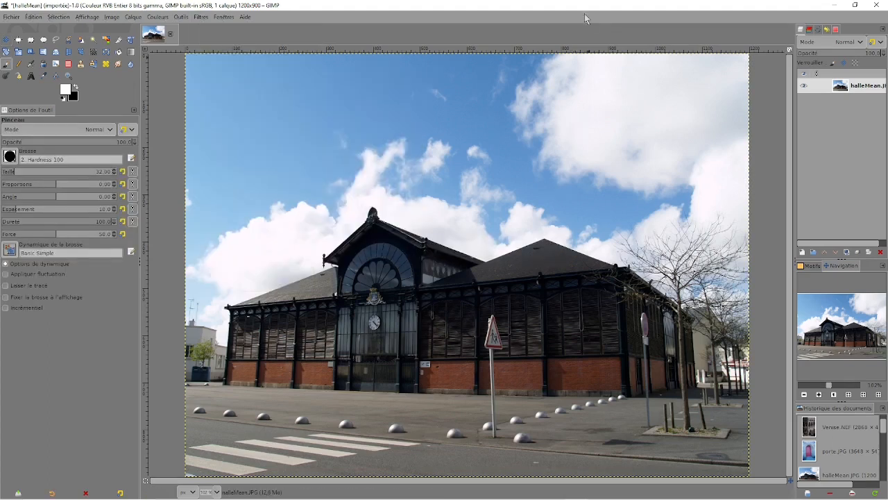
Draw a triangular free selection around the road sign panel in front of the building.
{"action": "left_click", "coordinate": [56, 42]}
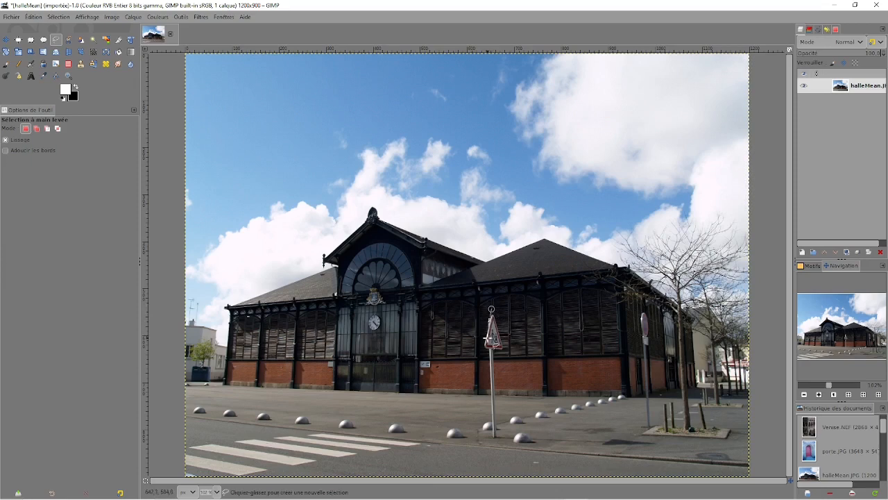
{"action": "left_click", "coordinate": [481, 352]}
{"action": "left_click", "coordinate": [508, 352]}
{"action": "left_click", "coordinate": [491, 309]}
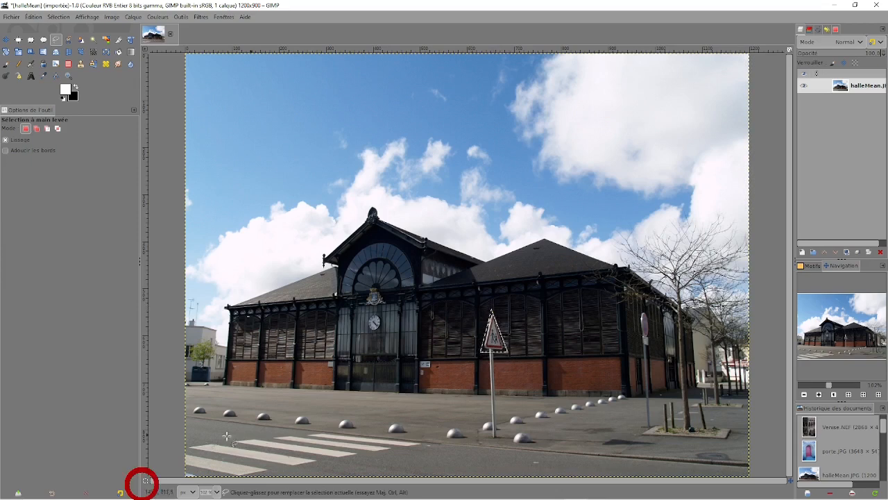
Turn on the quick mask and paint the triangular sign's pole into the selection with a white 16-pixel Hardness 100 brush.
{"action": "left_click", "coordinate": [145, 481]}
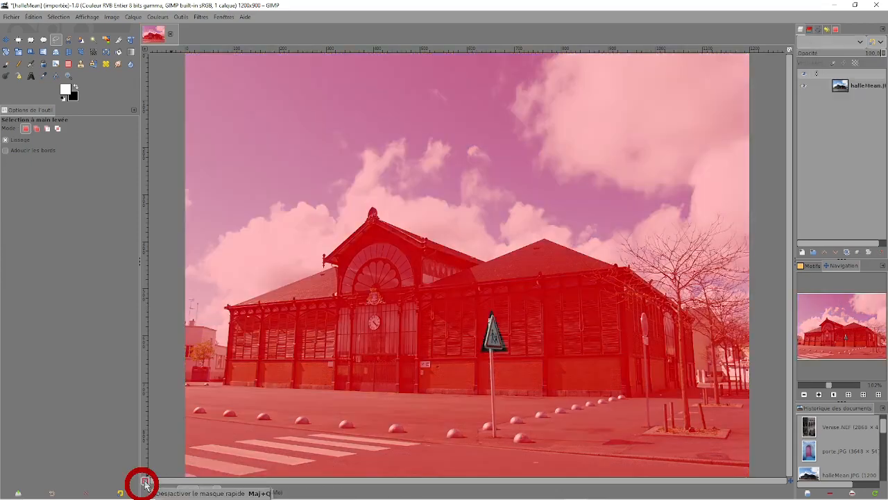
{"action": "left_click", "coordinate": [6, 64]}
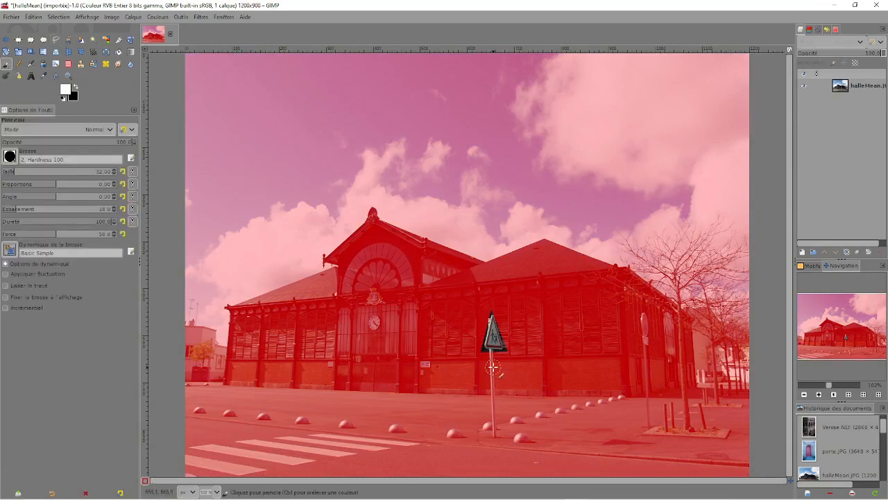
{"action": "scroll", "coordinate": [493, 367], "scroll_direction": "down", "scroll_amount": 16}
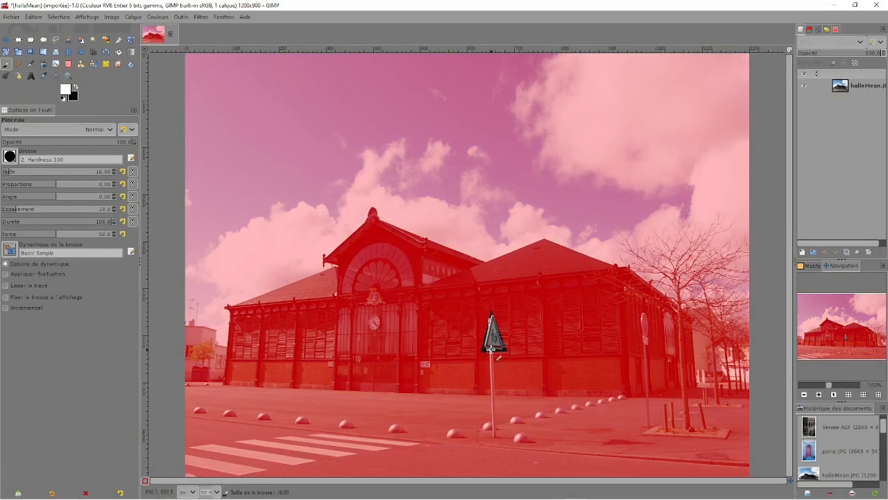
{"action": "left_click_drag", "start_coordinate": [491, 350], "coordinate": [494, 437]}
Add the second sign and its pole near the bare tree using a 32-pixel brush, and convert the quick mask back to a selection.
{"action": "scroll", "coordinate": [494, 437], "scroll_direction": "up", "scroll_amount": 16}
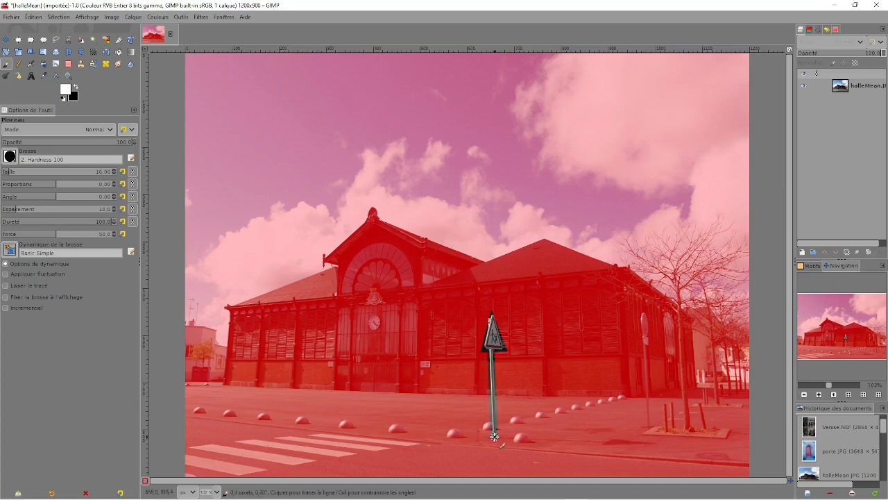
{"action": "left_click", "coordinate": [644, 317]}
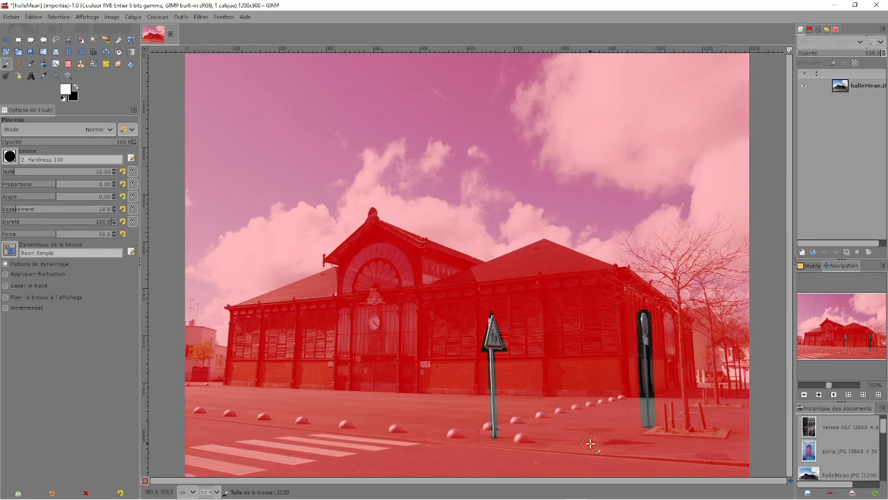
{"action": "left_click", "coordinate": [145, 481]}
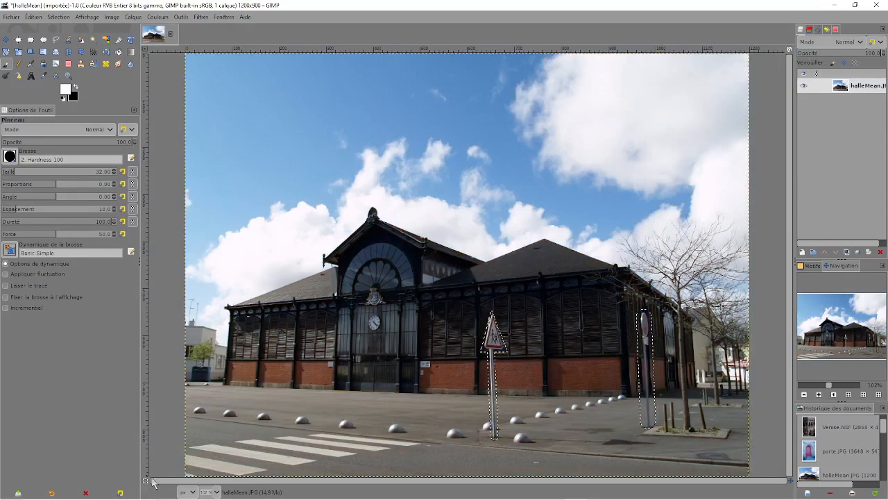
Run Heal selection with a 50-pixel context sampling width, All around sampling and Random filling order, and clear the selection.
{"action": "left_click", "coordinate": [198, 18]}
{"action": "mouse_move", "coordinate": [209, 91]}
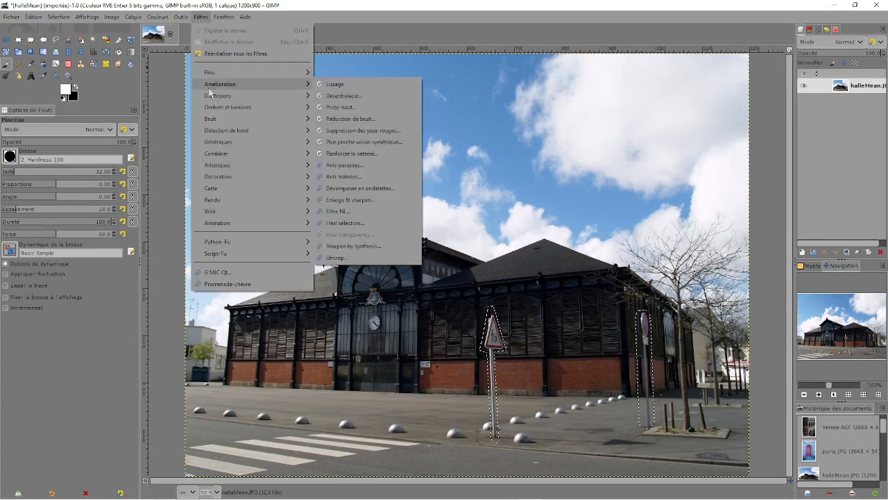
{"action": "left_click", "coordinate": [354, 225]}
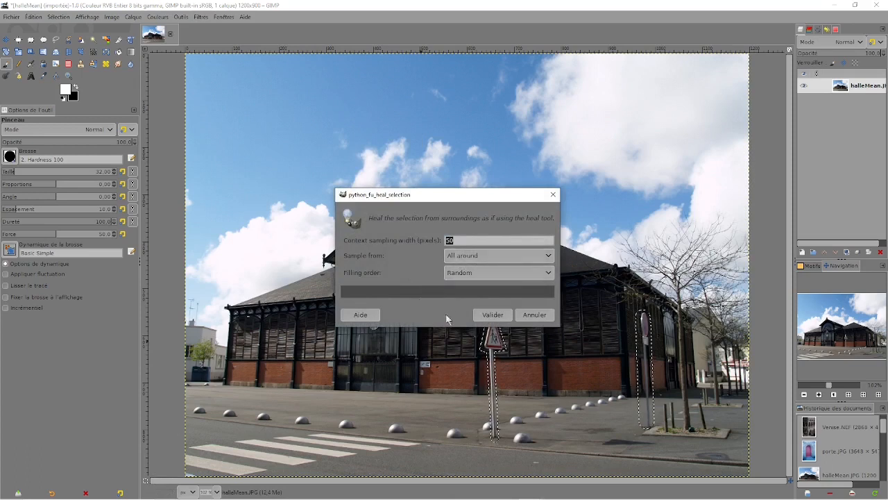
{"action": "left_click", "coordinate": [499, 317]}
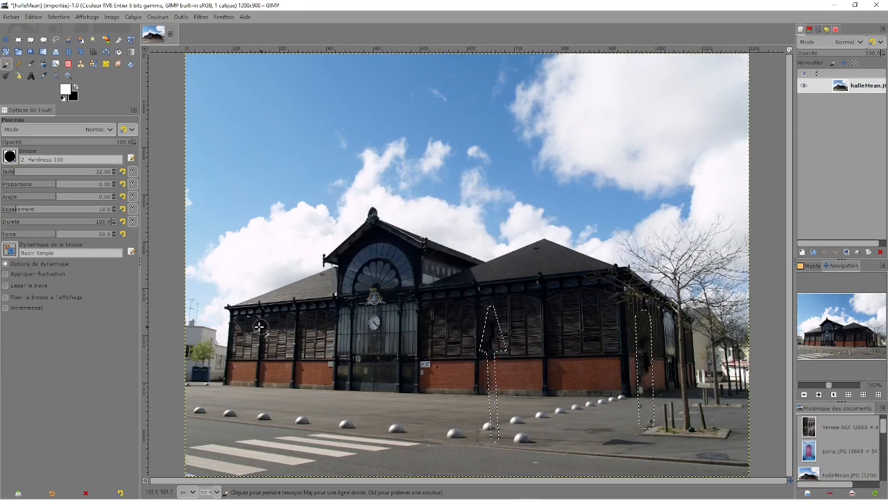
{"action": "left_click", "coordinate": [59, 16]}
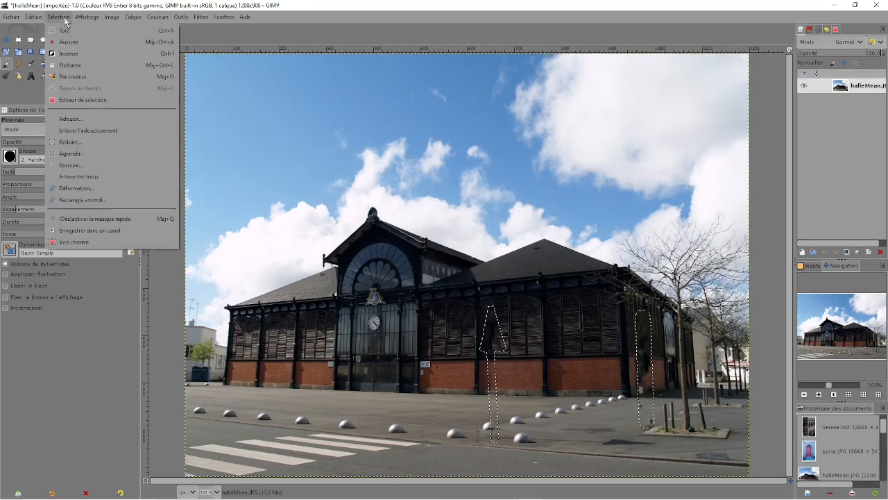
{"action": "left_click", "coordinate": [64, 42]}
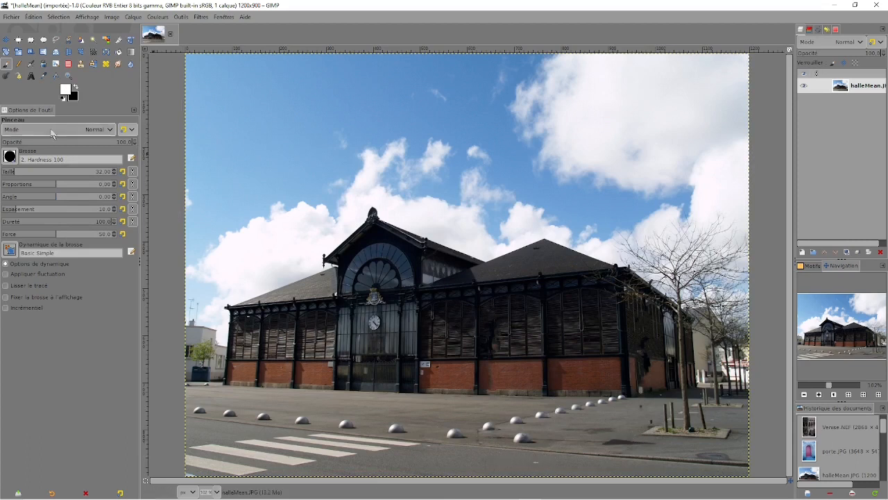
Retouch the dark patch on the asphalt near the tree base with the Heal tool, sampling clean ground nearby.
{"action": "left_click", "coordinate": [106, 65]}
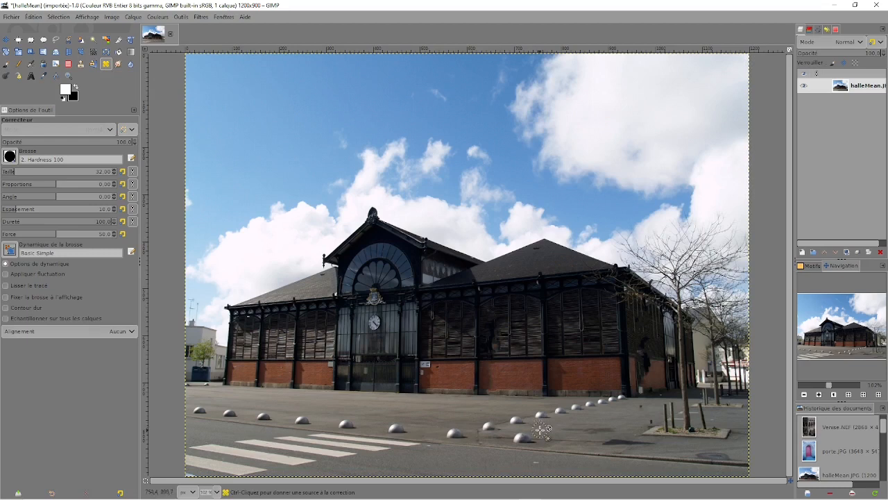
{"action": "key", "text": "ctrl"}
{"action": "left_click", "coordinate": [540, 430], "text": "ctrl"}
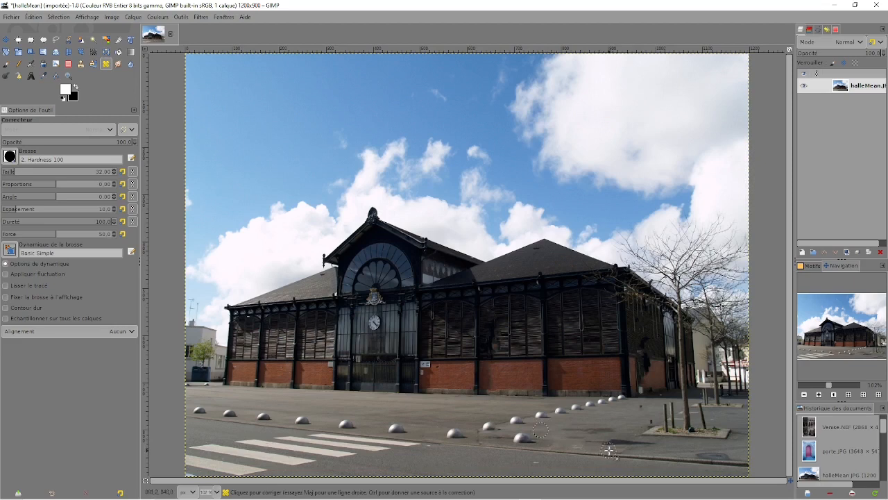
{"action": "key", "text": "ctrl"}
{"action": "left_click", "coordinate": [626, 430], "text": "ctrl"}
{"action": "left_click_drag", "start_coordinate": [609, 443], "coordinate": [628, 442]}
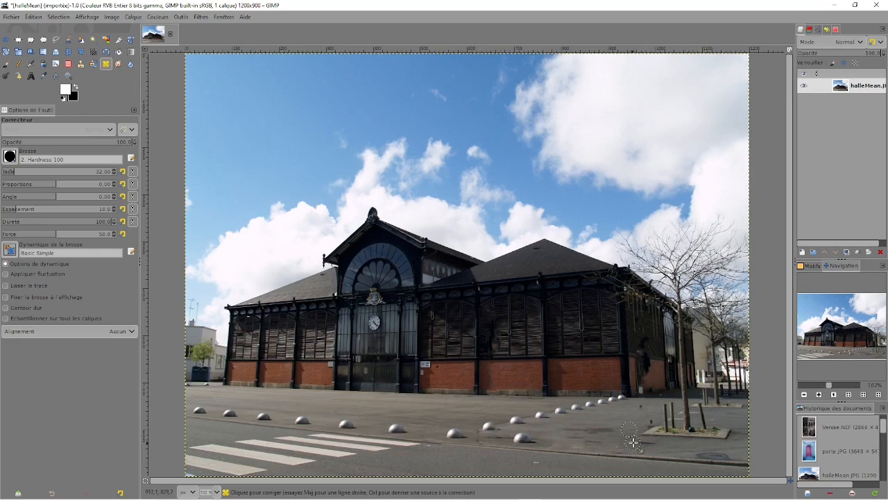